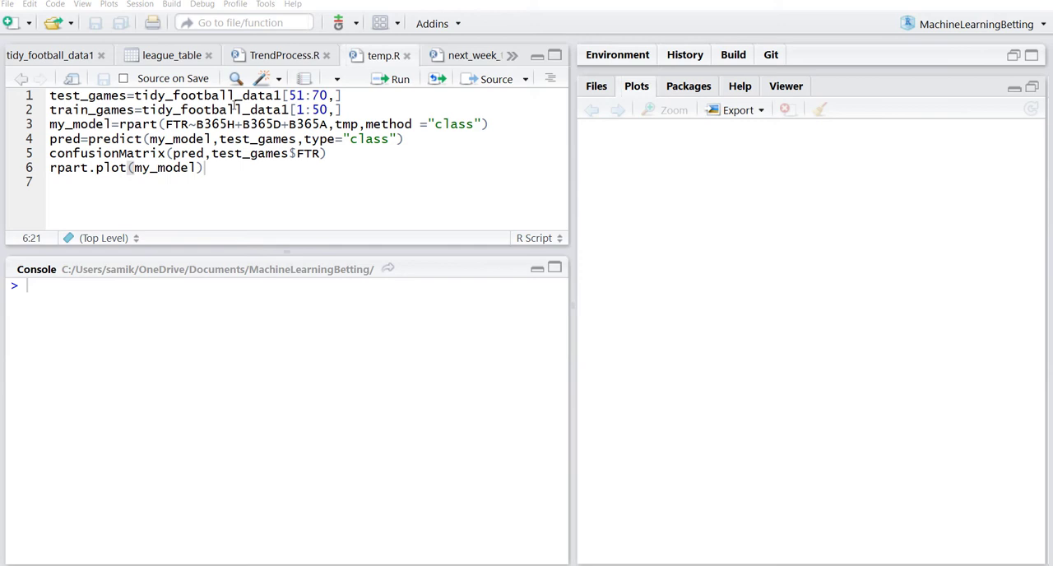
Run the lines creating test_games and train_games, then fit the rpart model on tmp
click(88, 95)
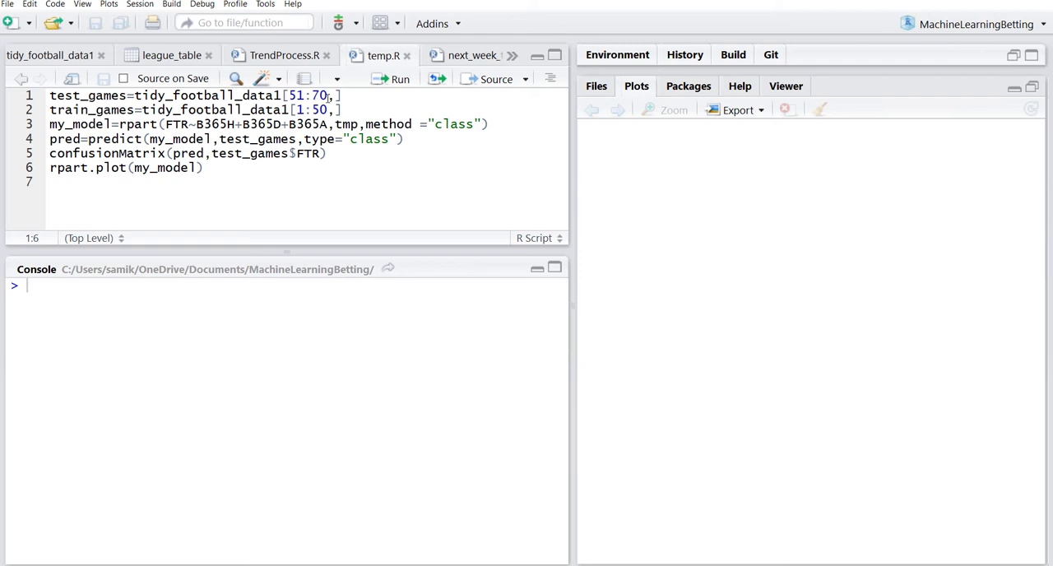
click(397, 81)
click(398, 81)
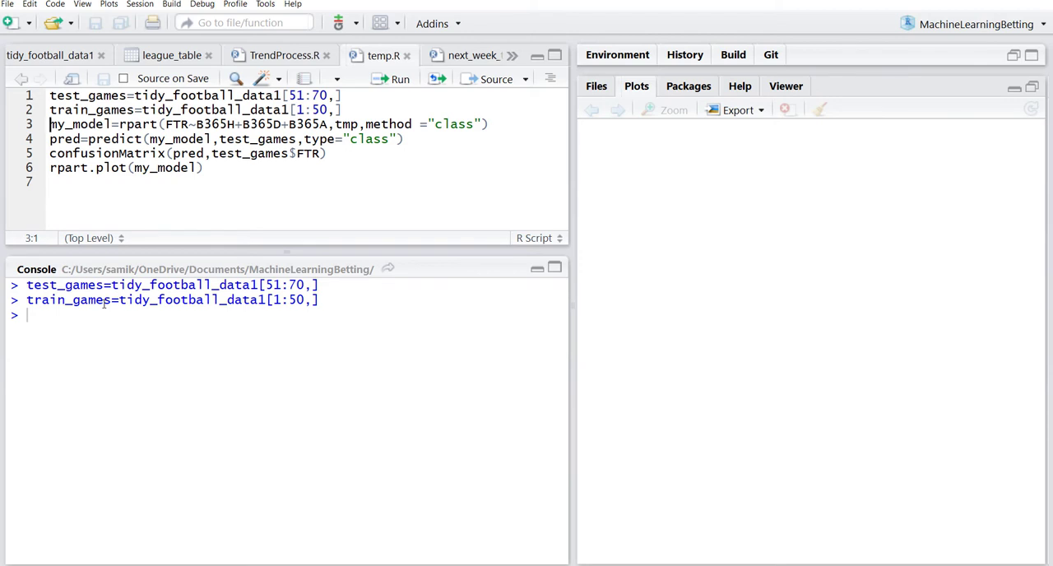
click(400, 79)
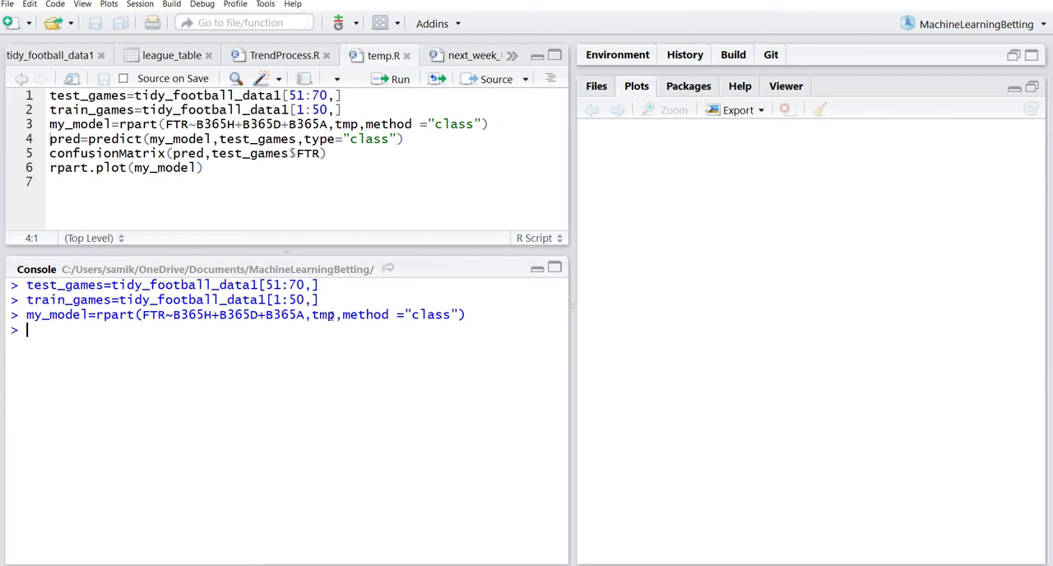
Recall the rpart command in the console and refit it with data train_games instead of tmp
key(Up)
key(Left)
key(Left)
key(Left)
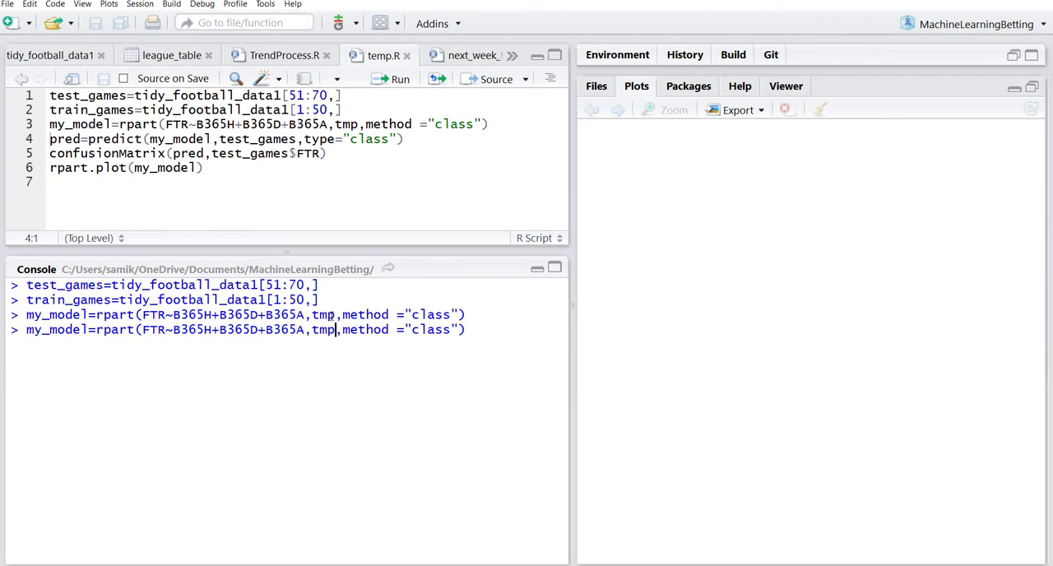
key(BackSpace)
key(BackSpace)
text(ra)
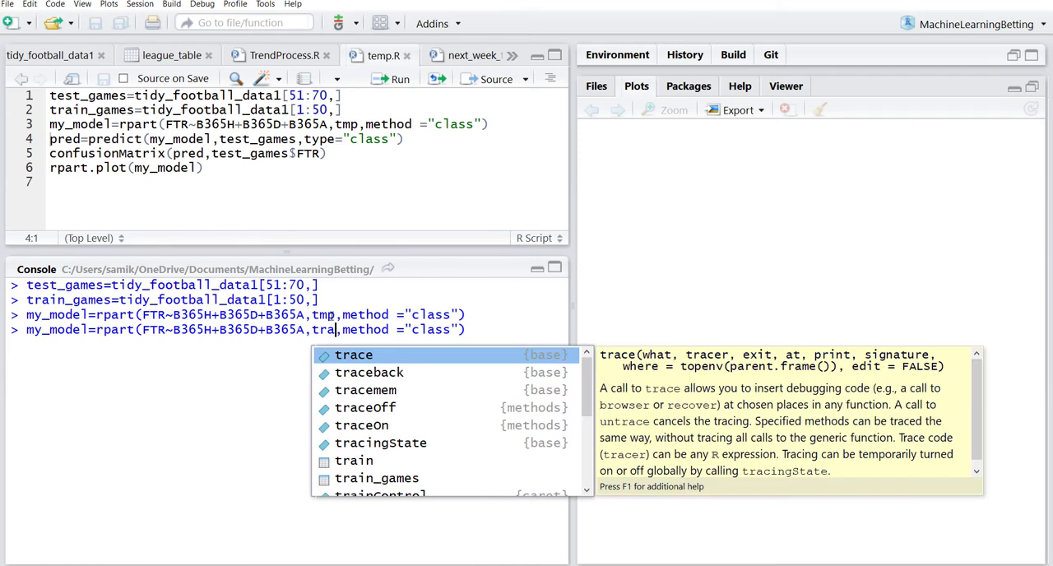
key(Down)
key(Down)
key(Down)
key(Down)
key(Return)
click(534, 330)
key(Return)
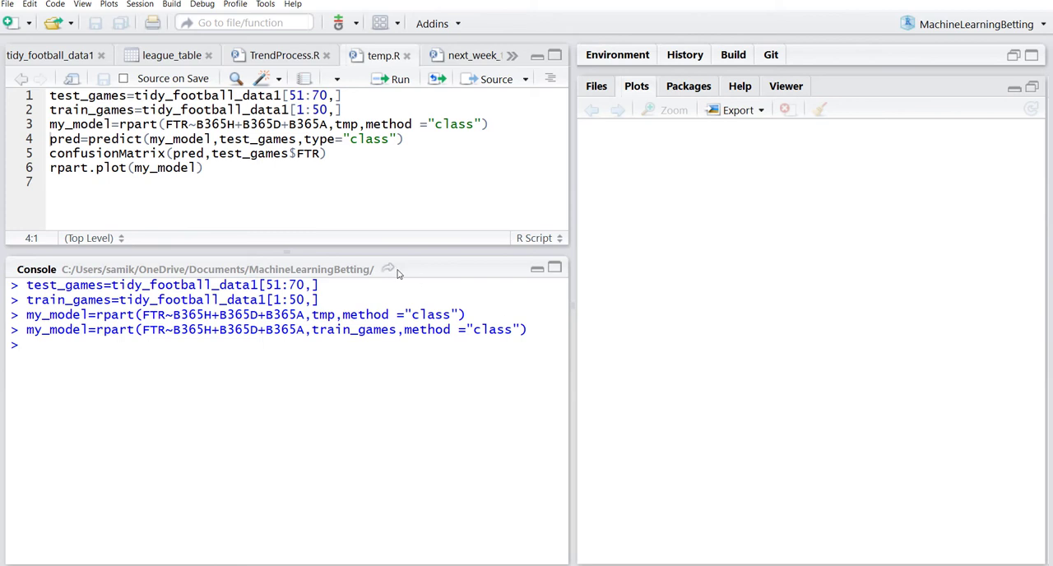
Run the prediction line to predict outcomes for test_games
click(60, 140)
click(400, 79)
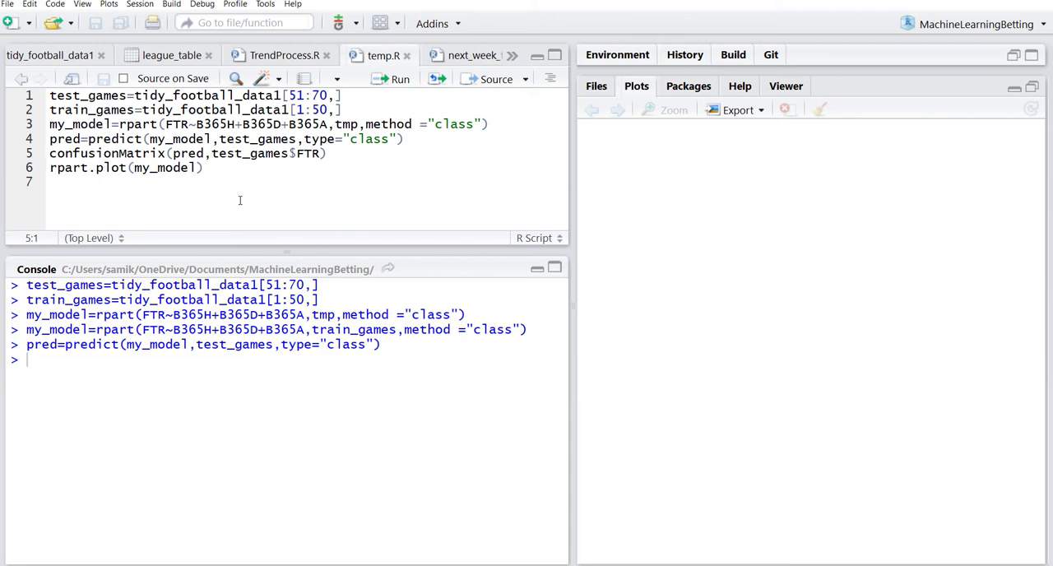
Print the confusion matrix of predictions, showing accuracy 0.4 and per-class statistics
click(398, 81)
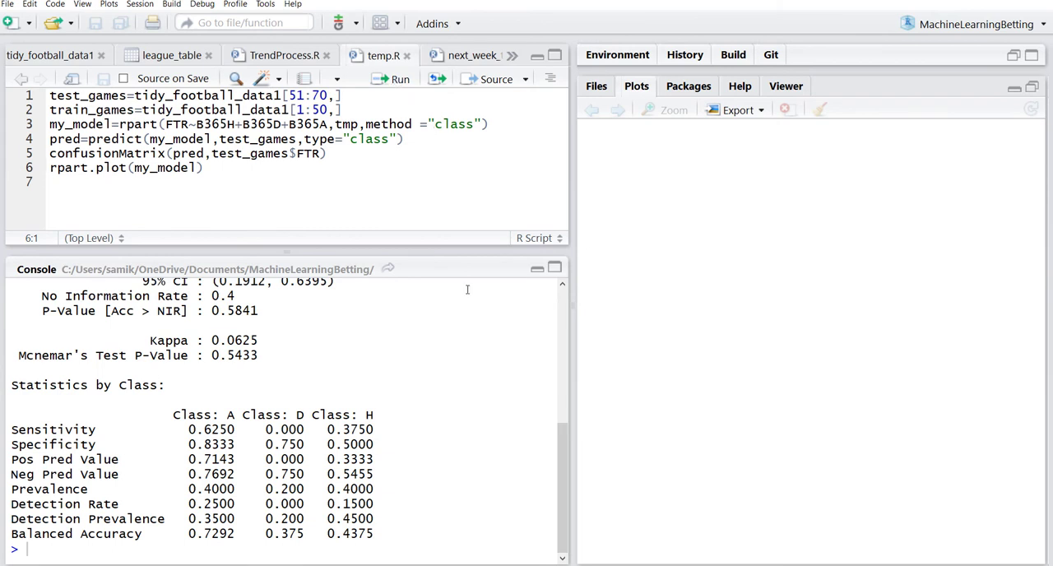
scroll(560, 420, up, 1)
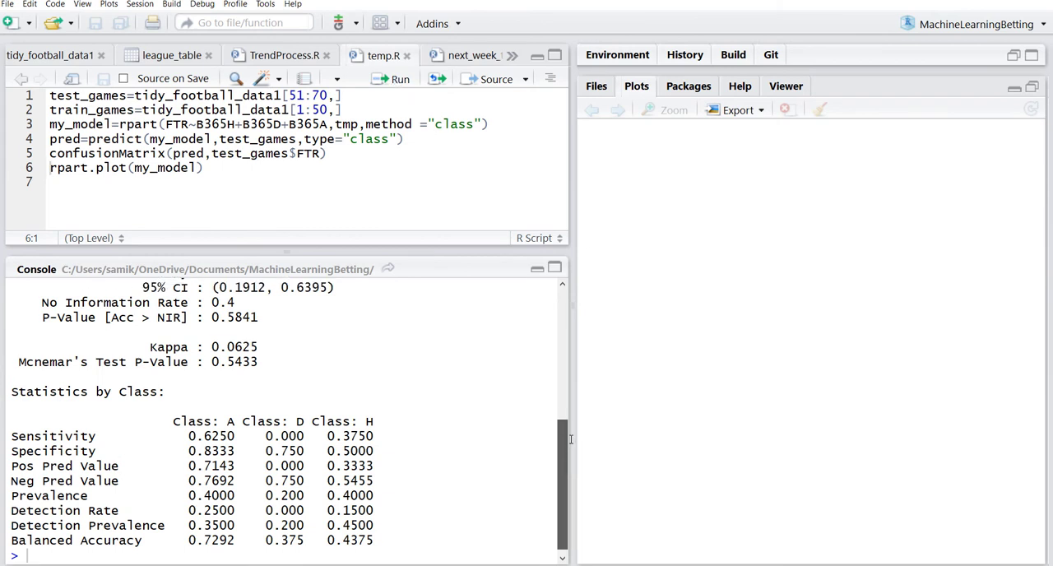
scroll(567, 423, up, 3)
drag(571, 426, 574, 382)
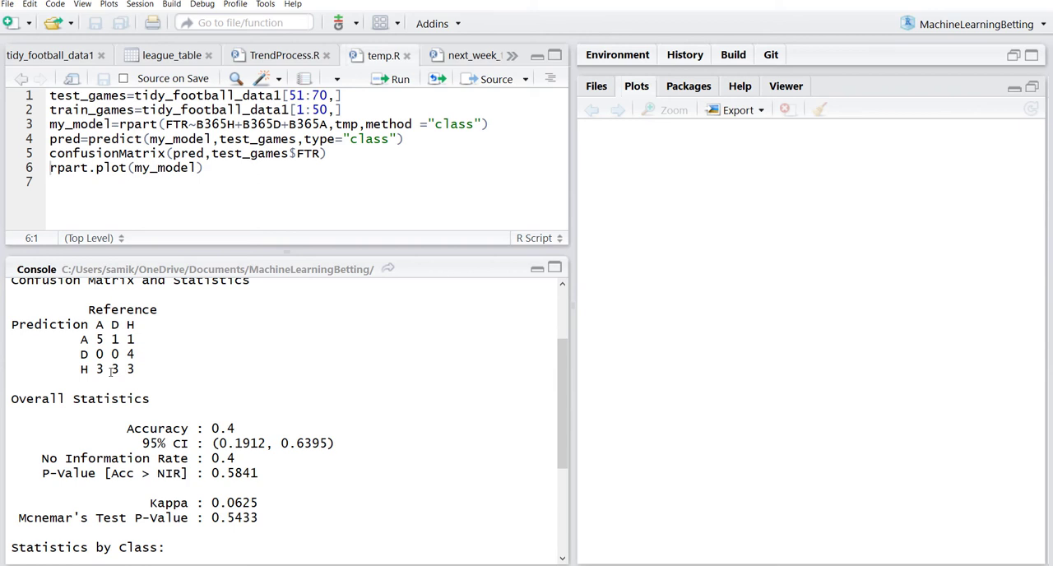
scroll(112, 369, up, 2)
scroll(111, 374, down, 5)
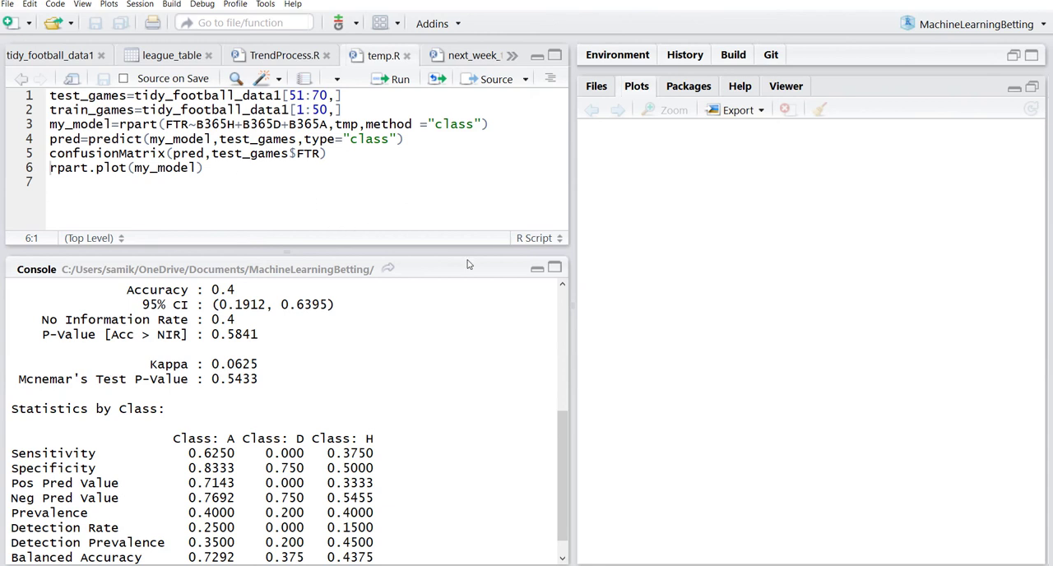
drag(335, 290, 500, 321)
Run rpart.plot(my_model) to draw the tree splitting on B365H at 2.8 and 1.3
click(461, 418)
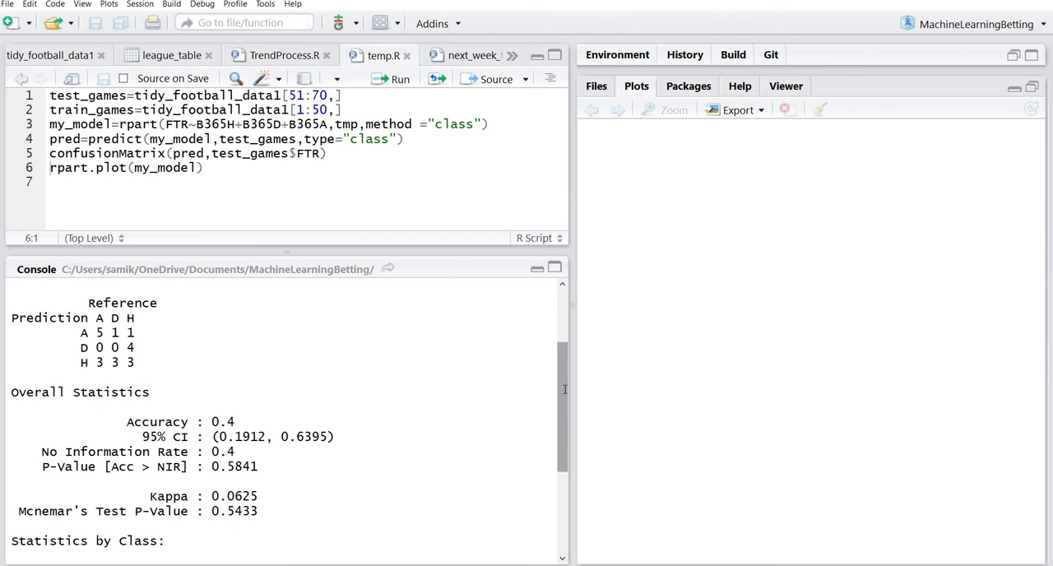
drag(565, 389, 544, 439)
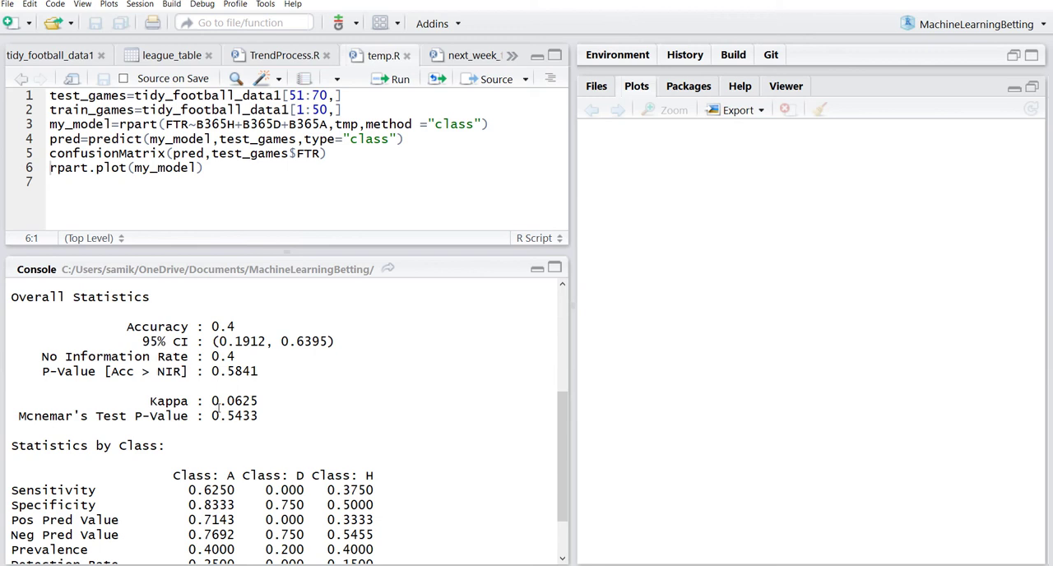
scroll(223, 405, up, 3)
scroll(224, 405, down, 4)
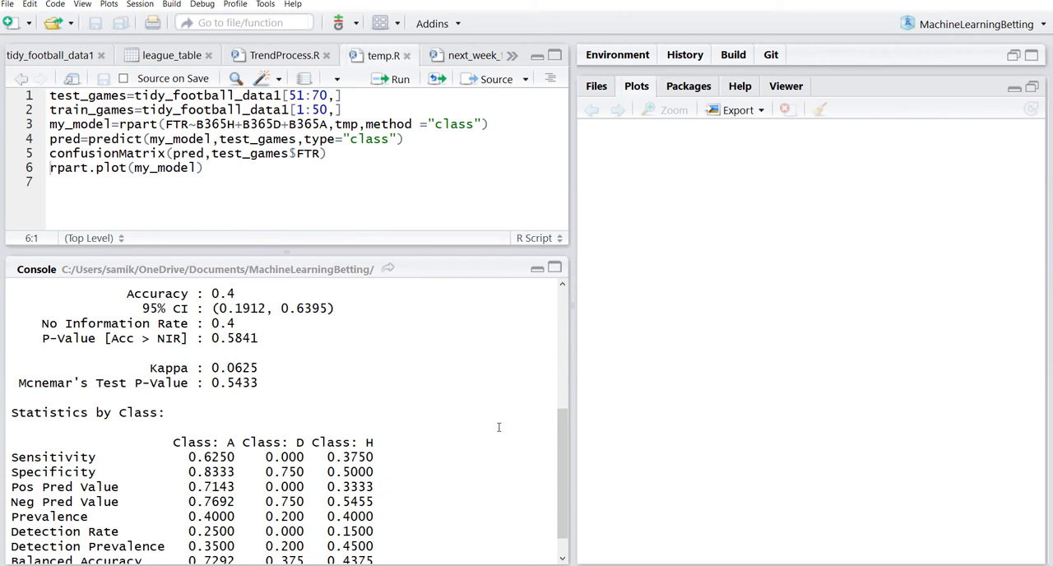
click(400, 81)
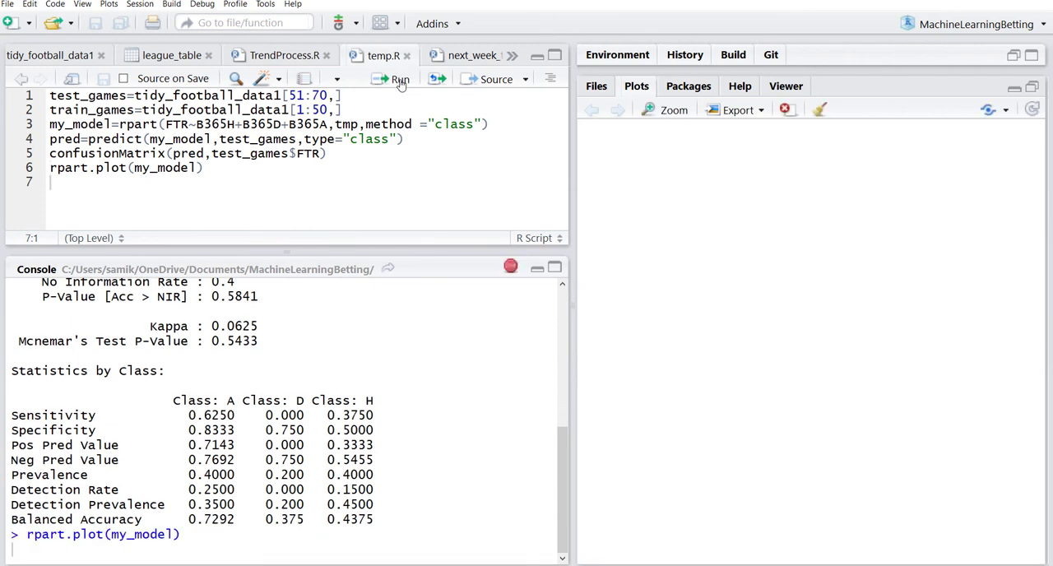
click(399, 82)
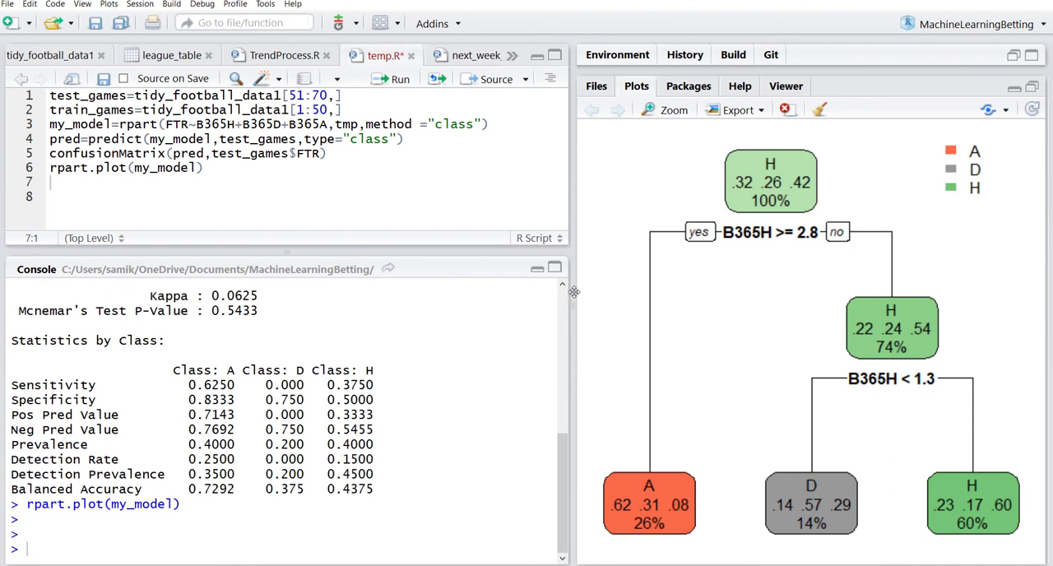
Drag the pane splitter left so the decision tree plot renders wider
drag(572, 295, 487, 306)
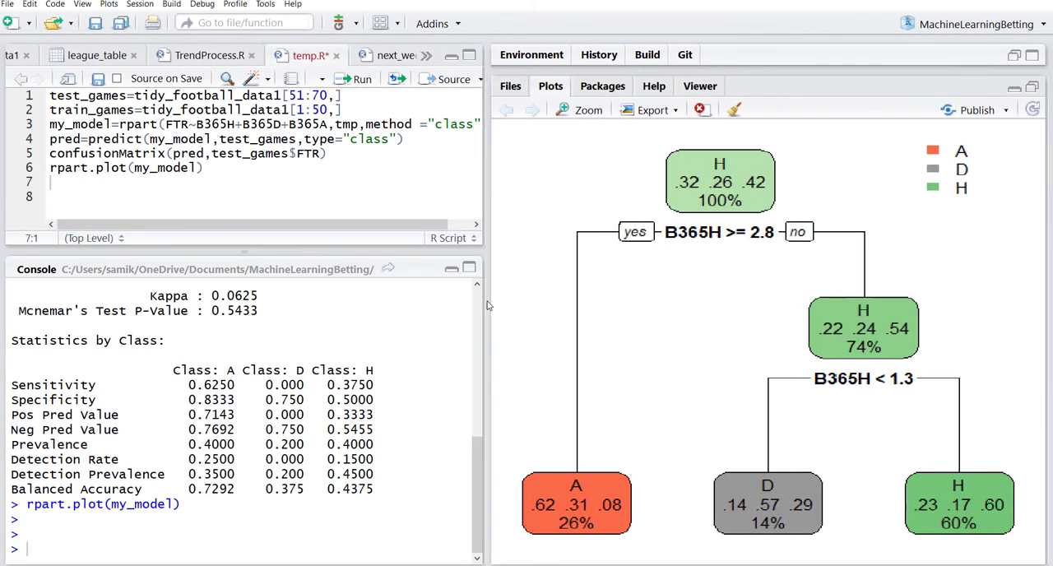